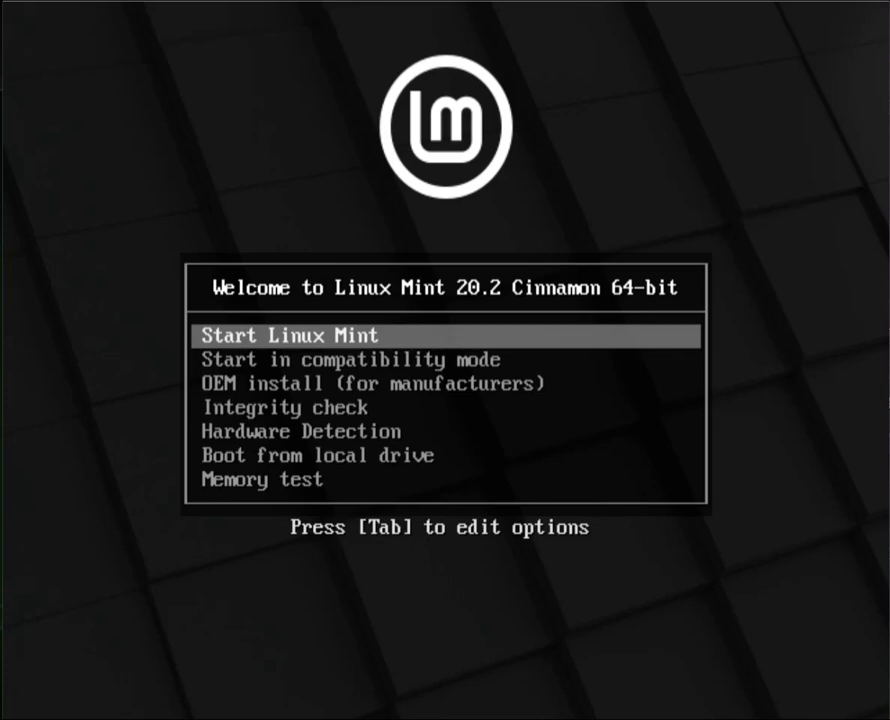
Dismiss the mouse-capture notice and boot the VM using the Start Linux Mint option
{"action": "left_click", "coordinate": [820, 316]}
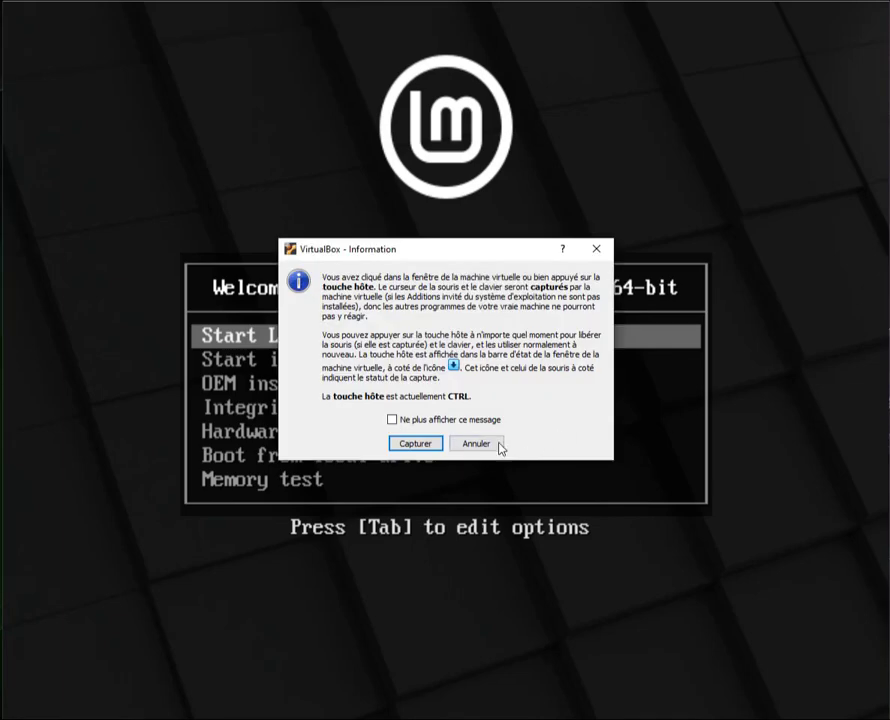
{"action": "left_click", "coordinate": [465, 442]}
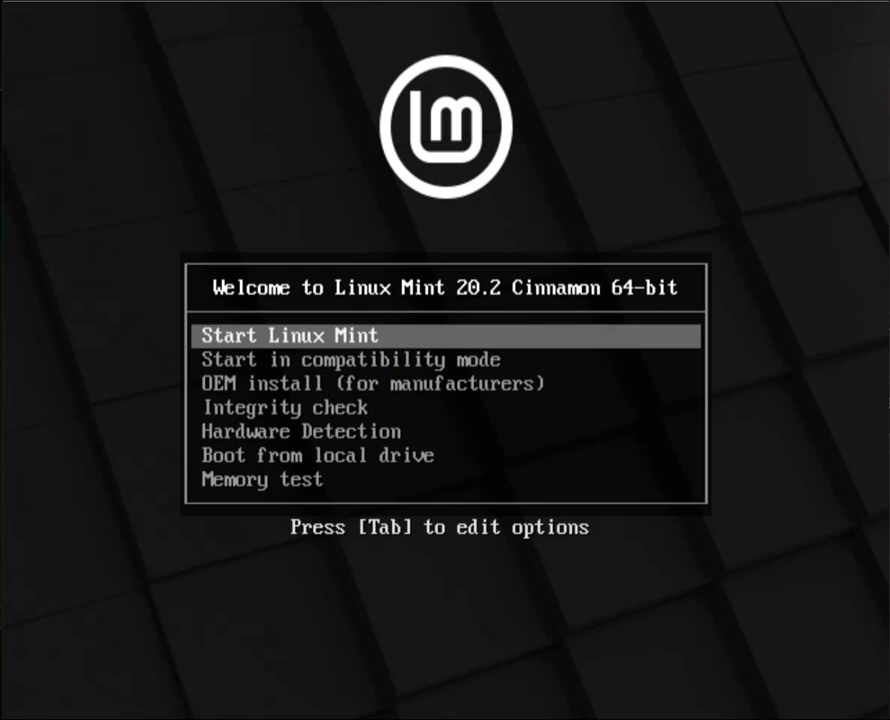
{"action": "key", "text": "Down"}
{"action": "key", "text": "Up"}
{"action": "key", "text": "Return"}
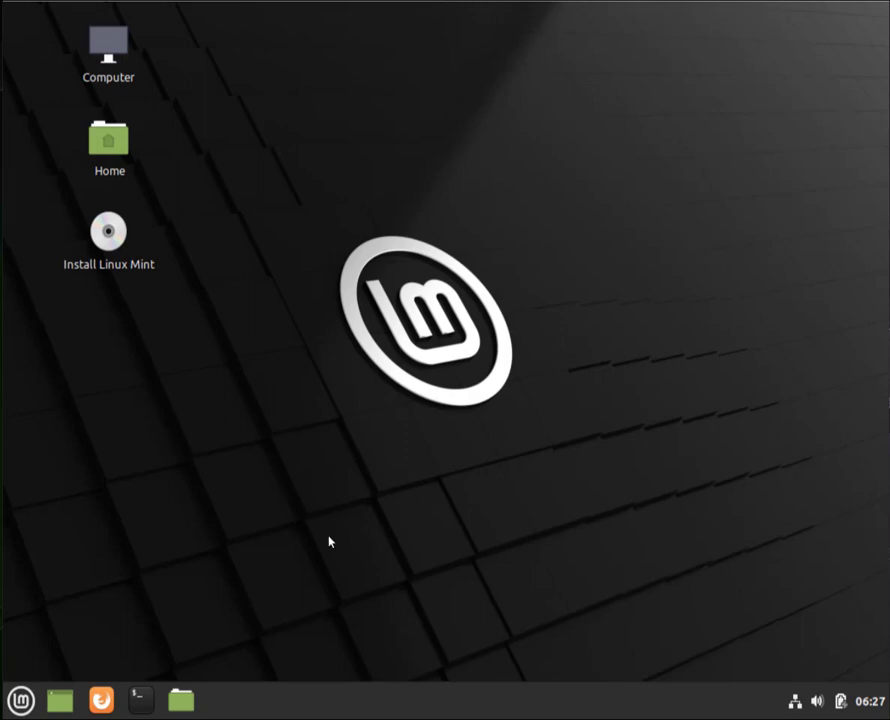
{"action": "left_click", "coordinate": [22, 702]}
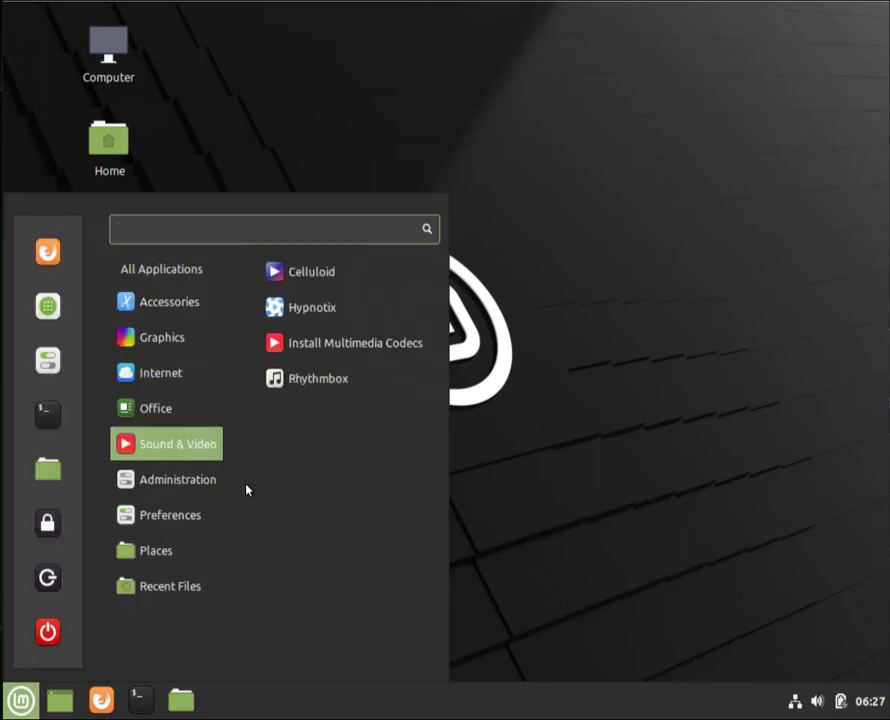
{"action": "mouse_move", "coordinate": [163, 525]}
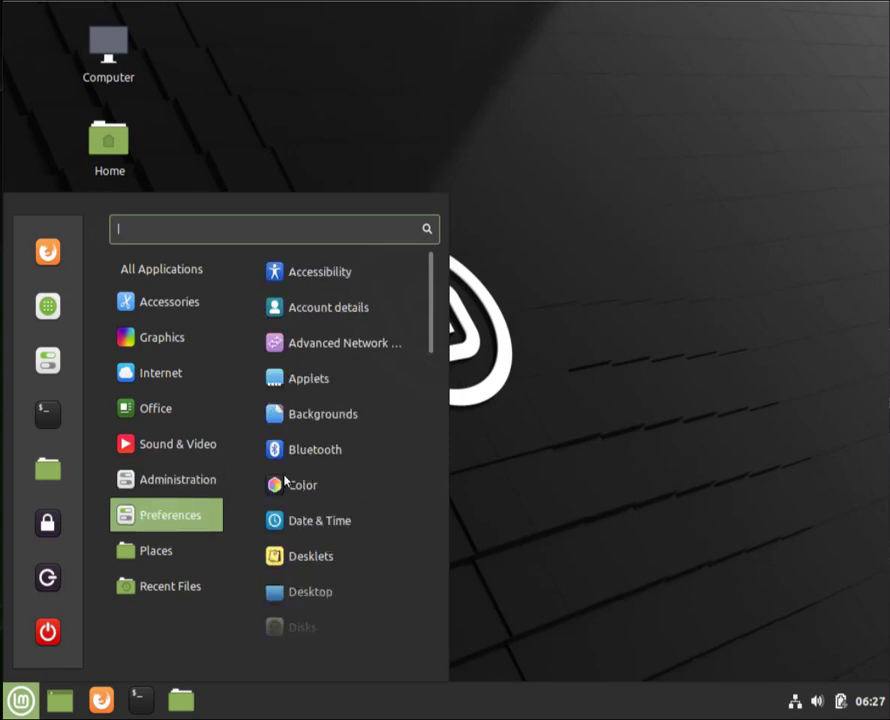
{"action": "left_click", "coordinate": [346, 315]}
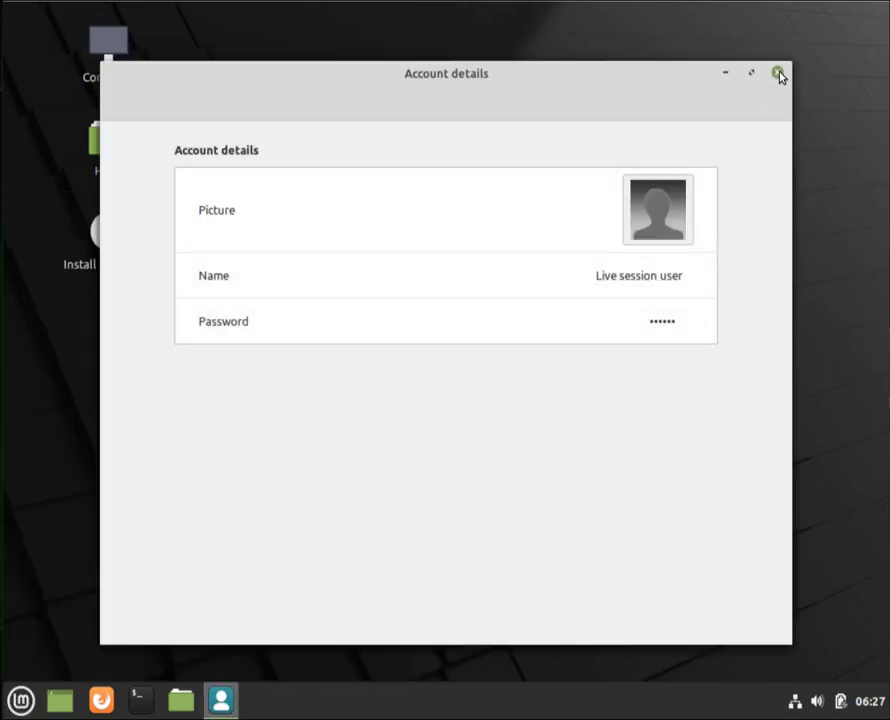
{"action": "left_click", "coordinate": [778, 74]}
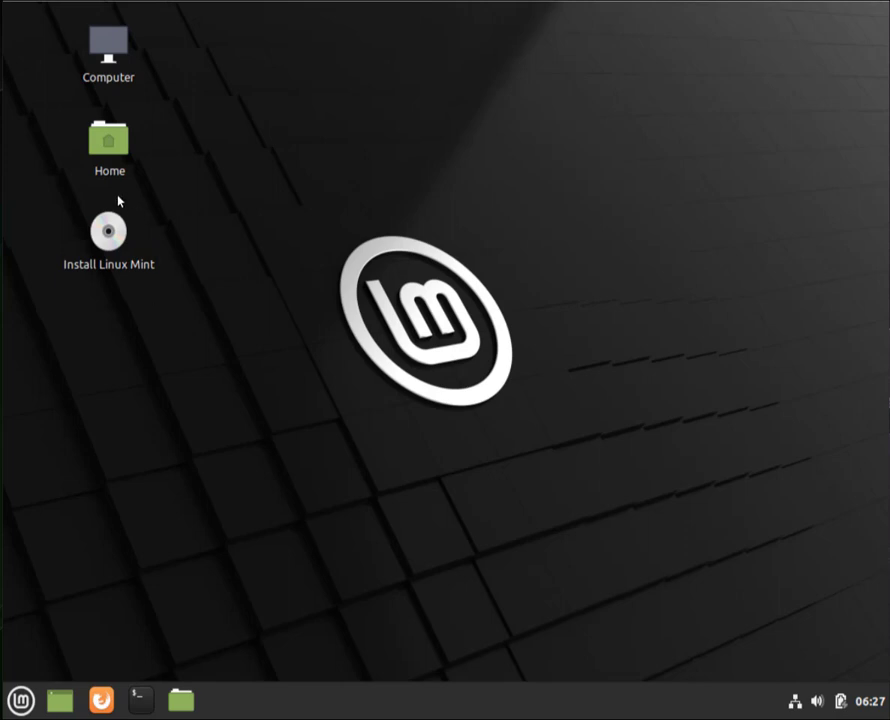
Launch Install Linux Mint, choose Français as the installation language, and continue
{"action": "double_click", "coordinate": [112, 234]}
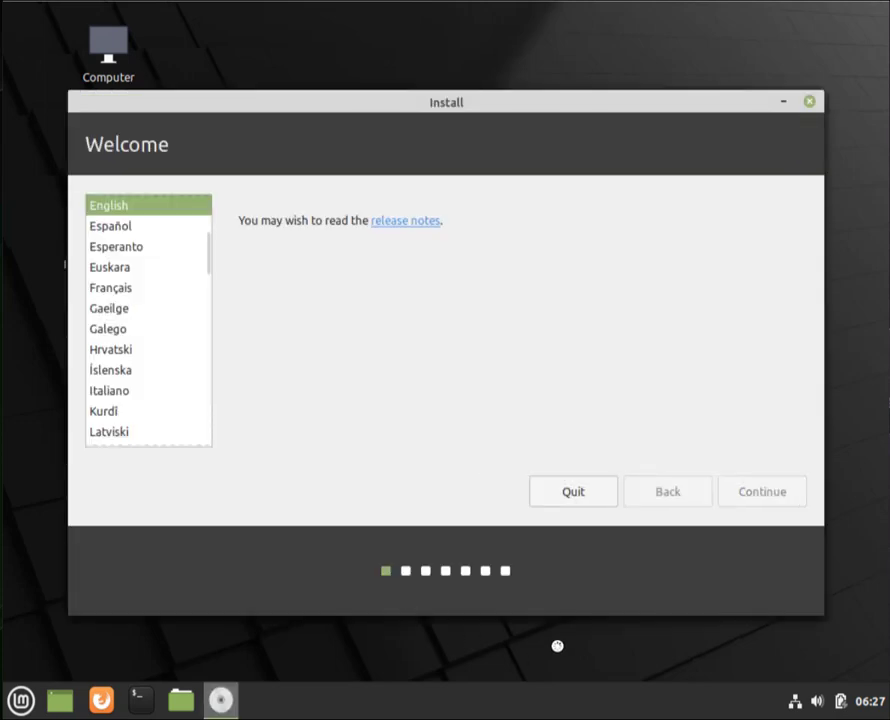
{"action": "left_click", "coordinate": [104, 290]}
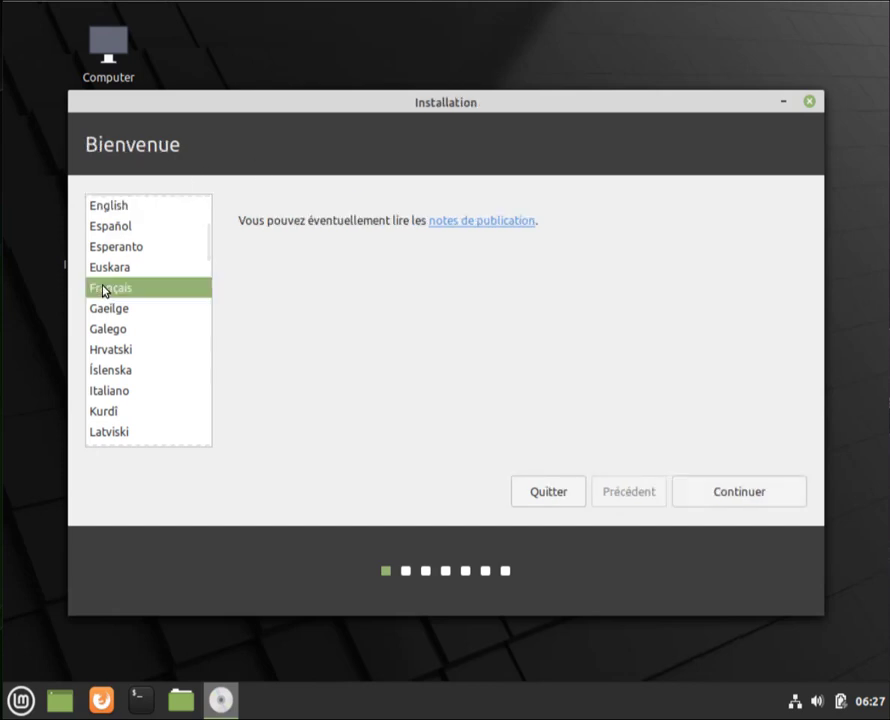
{"action": "left_click", "coordinate": [737, 496]}
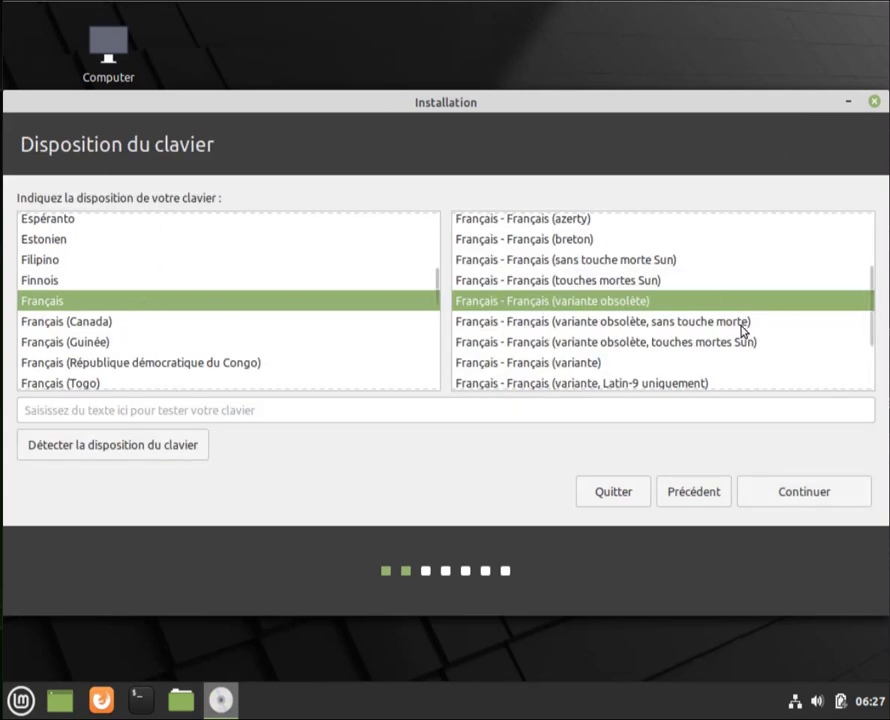
Keep the French keyboard layout and enable installing the multimedia codecs
{"action": "left_click", "coordinate": [786, 492]}
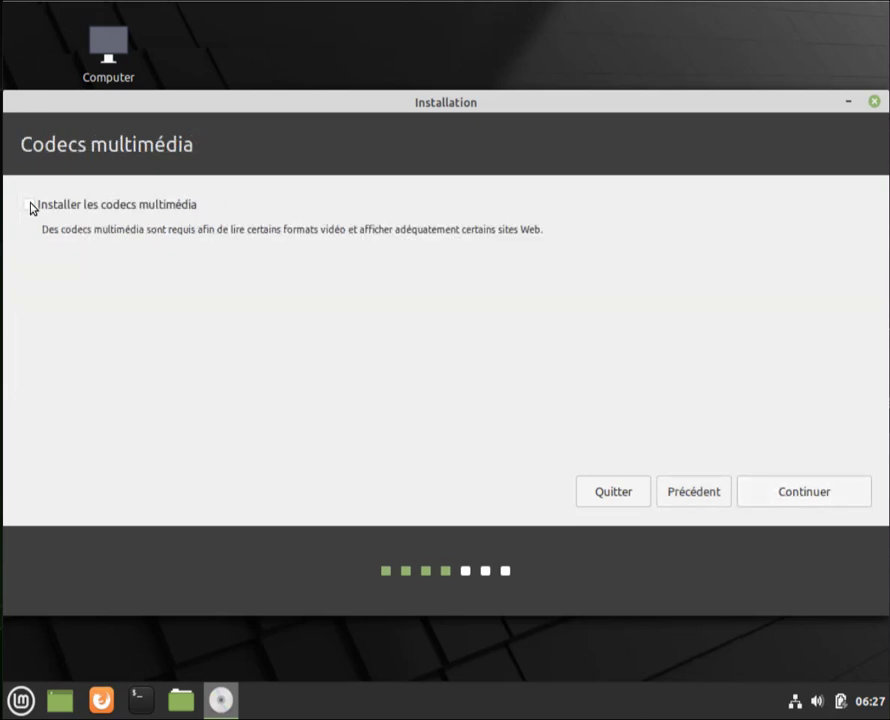
{"action": "left_click", "coordinate": [28, 205]}
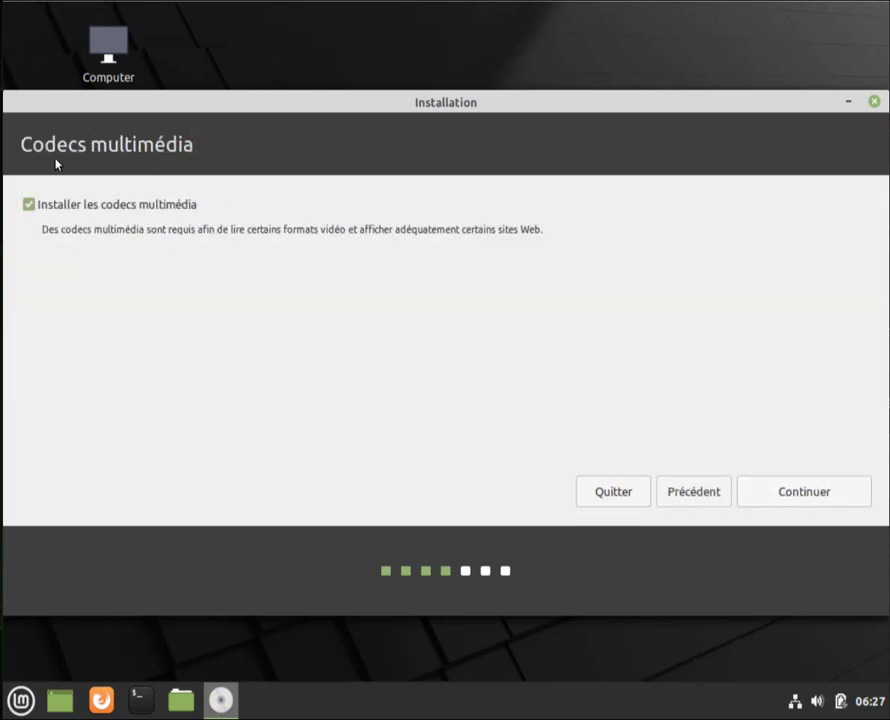
{"action": "left_click", "coordinate": [781, 494]}
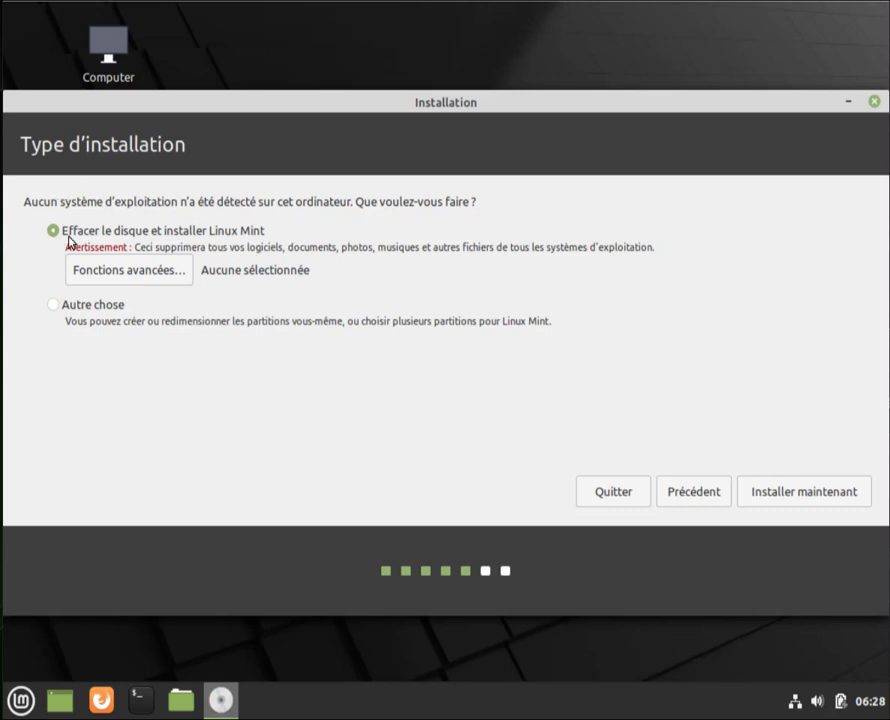
Install now with Effacer le disque and confirm writing the partition changes to disk
{"action": "left_click", "coordinate": [766, 493]}
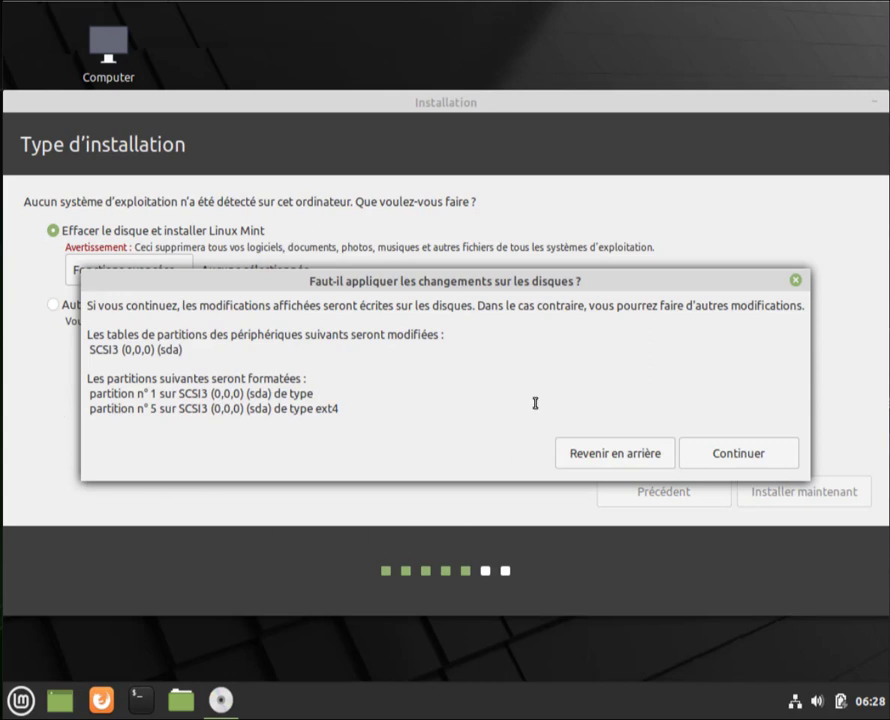
{"action": "left_click", "coordinate": [778, 463]}
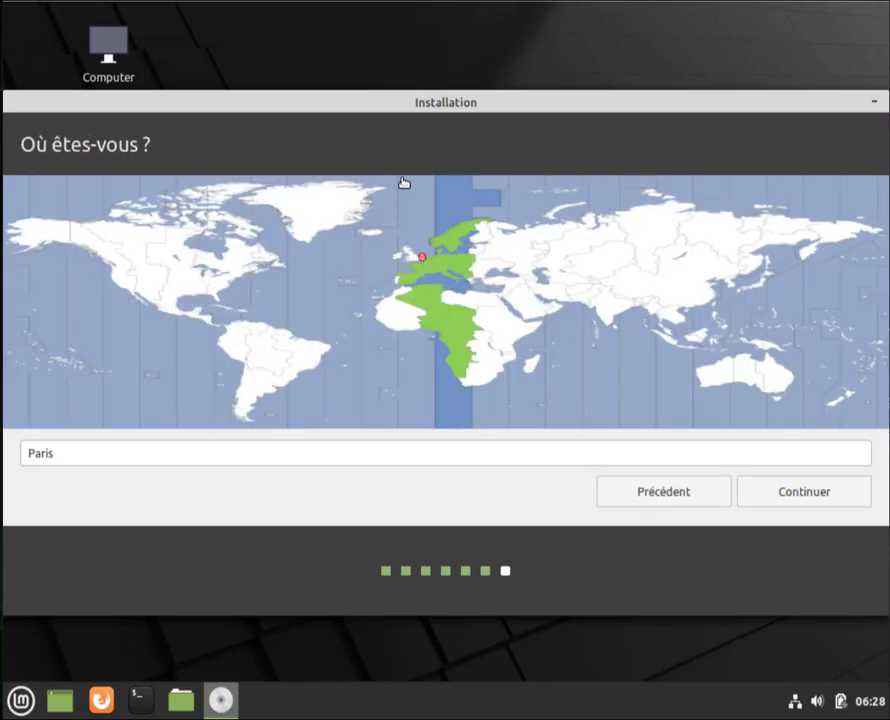
Accept Paris as the location, then enter the user's name and account password
{"action": "left_click", "coordinate": [818, 492]}
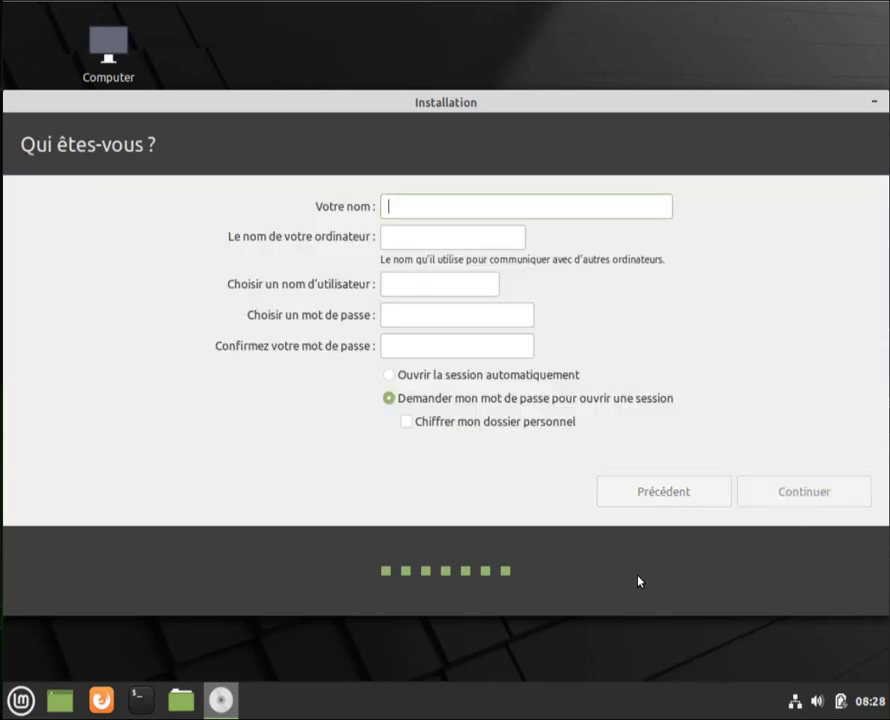
{"action": "type", "text": "William"}
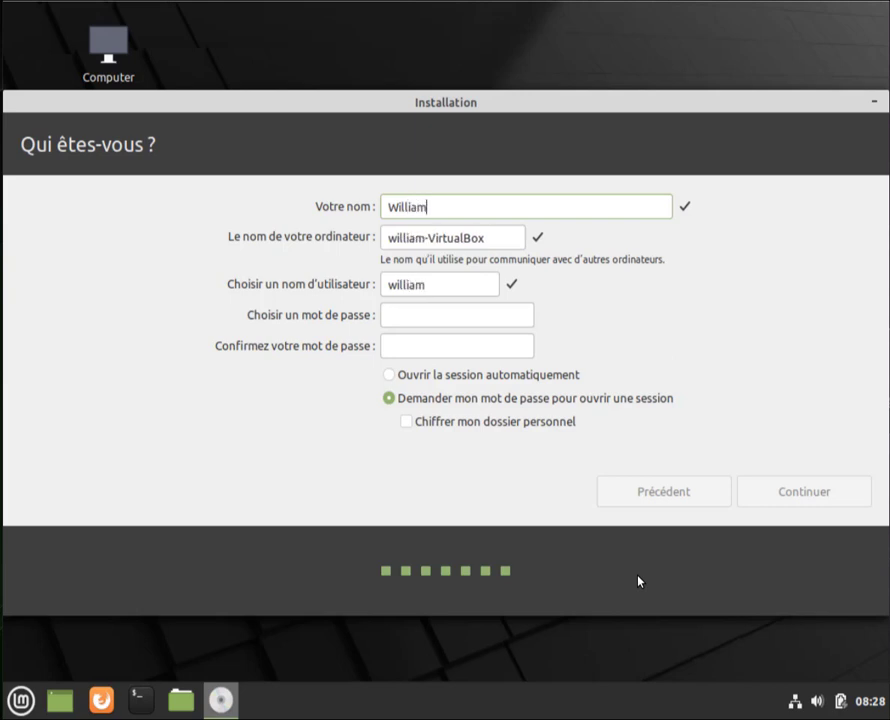
{"action": "left_click", "coordinate": [417, 315]}
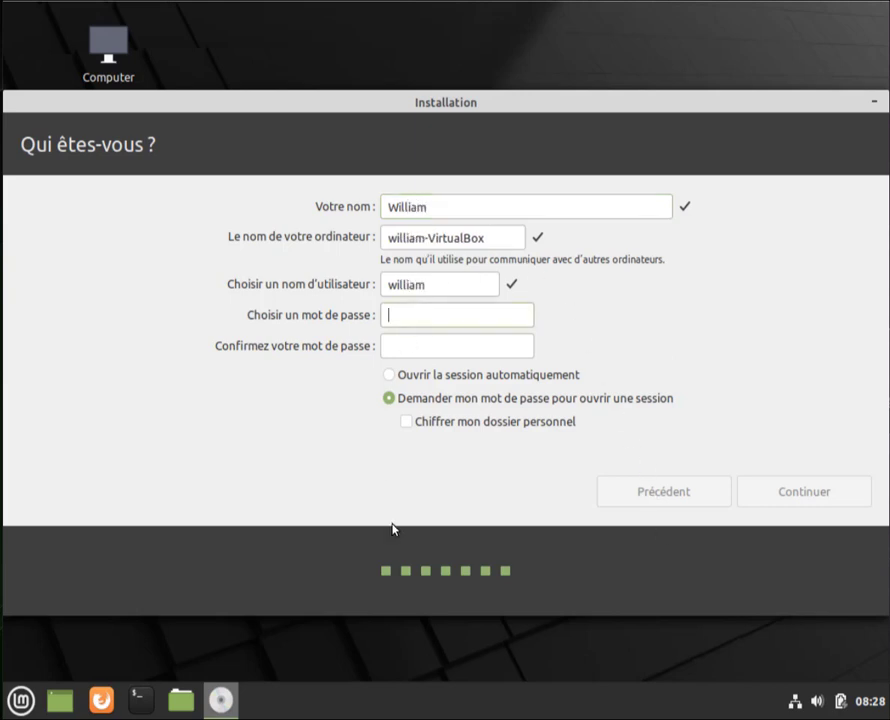
{"action": "key", "text": "shift+Tab"}
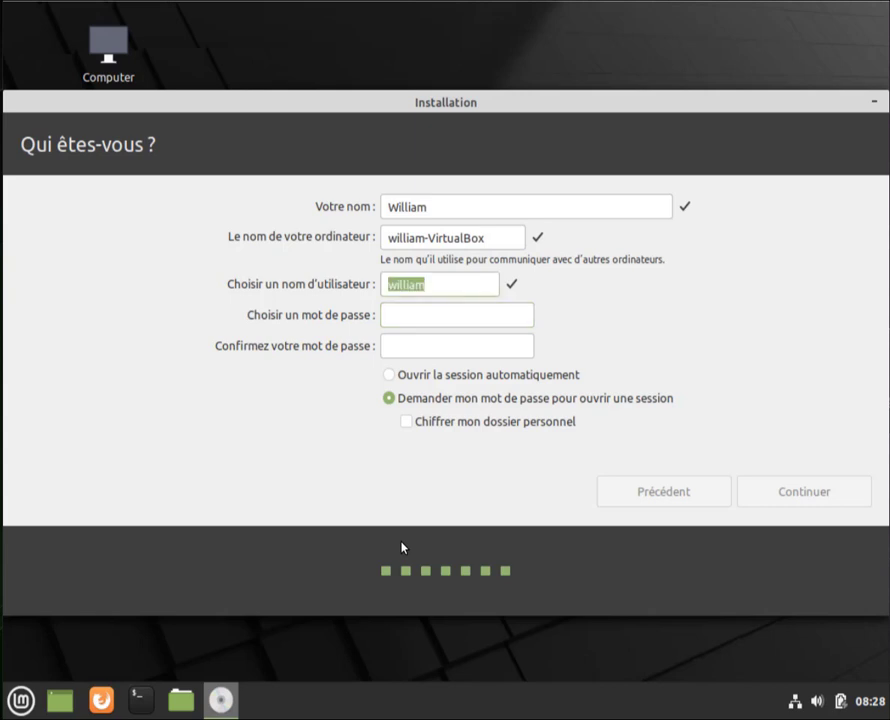
{"action": "left_click", "coordinate": [436, 317]}
{"action": "type", "text": "1234"}
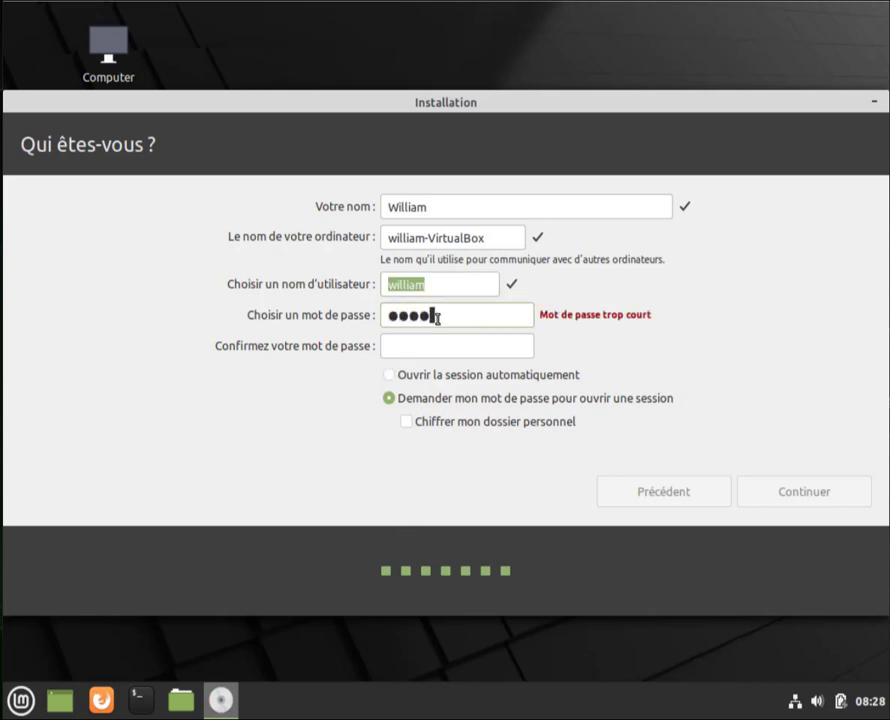
{"action": "type", "text": "56"}
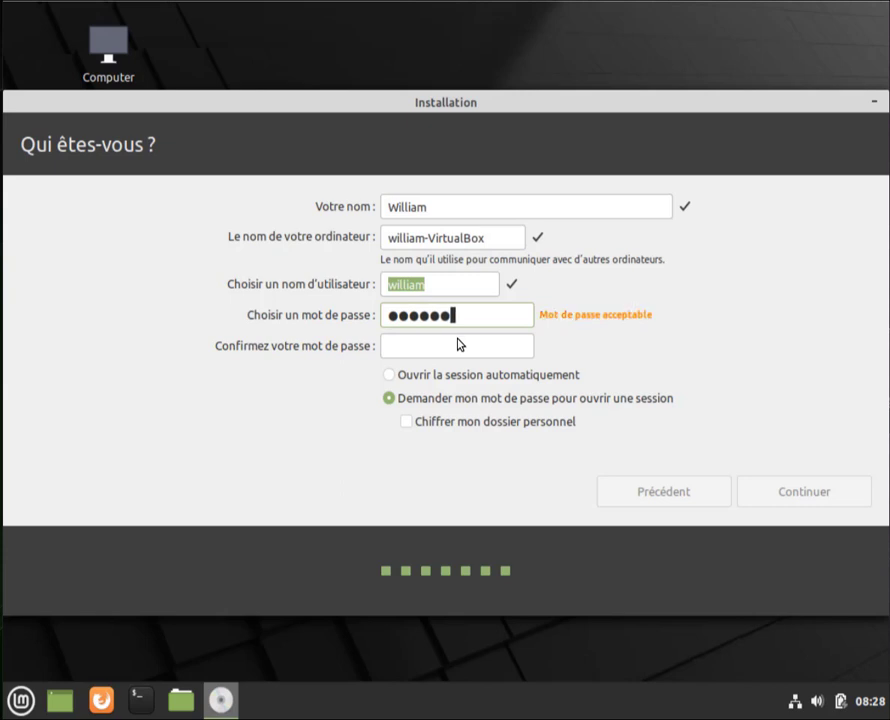
Confirm the password, choose 'Ouvrir la session automatiquement', and start the installation
{"action": "left_click", "coordinate": [458, 342]}
{"action": "type", "text": "123456"}
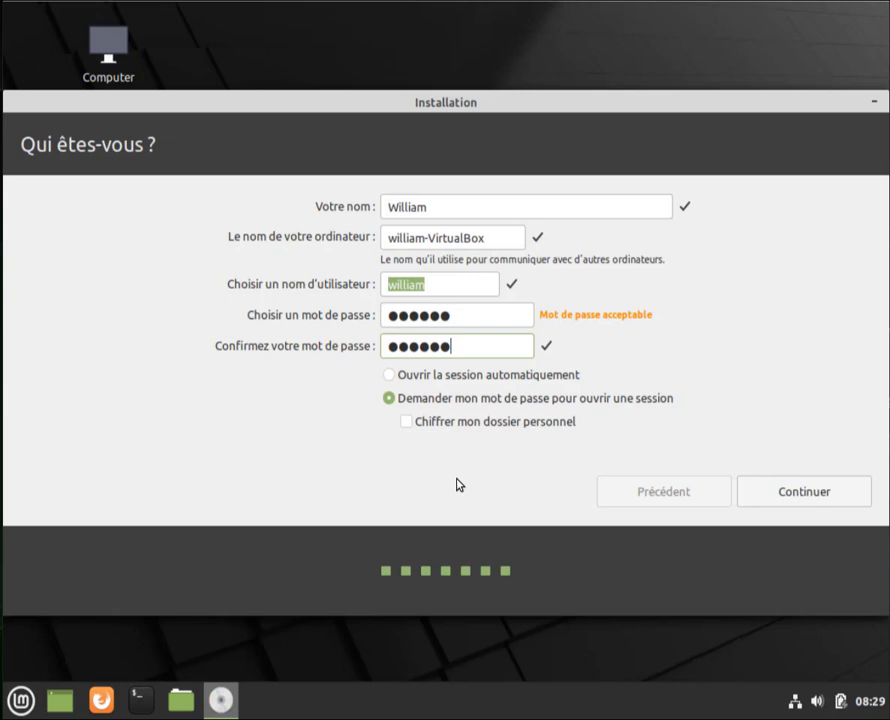
{"action": "left_click", "coordinate": [387, 377]}
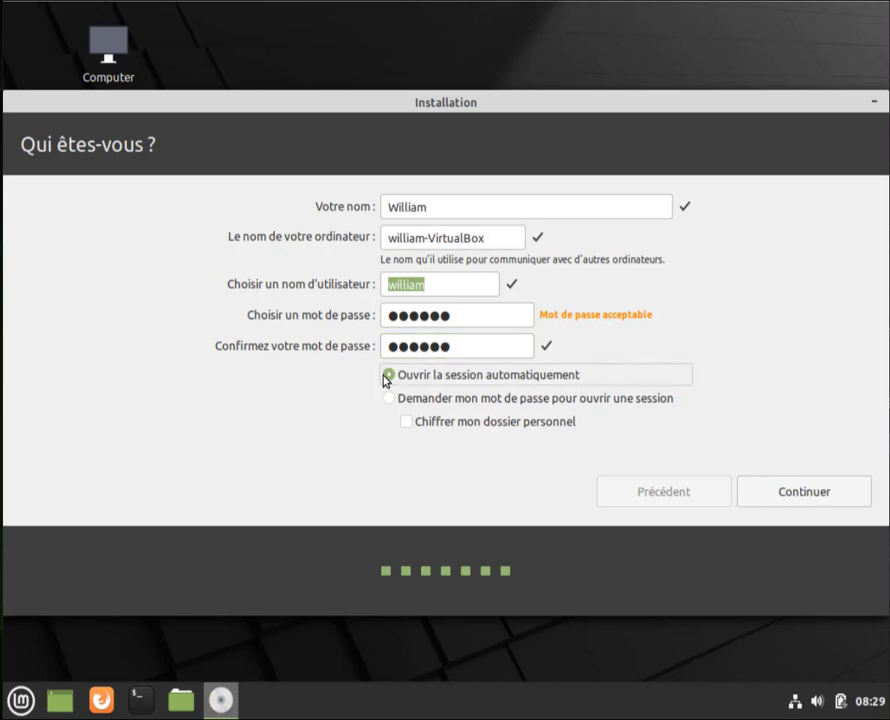
{"action": "left_click", "coordinate": [830, 496]}
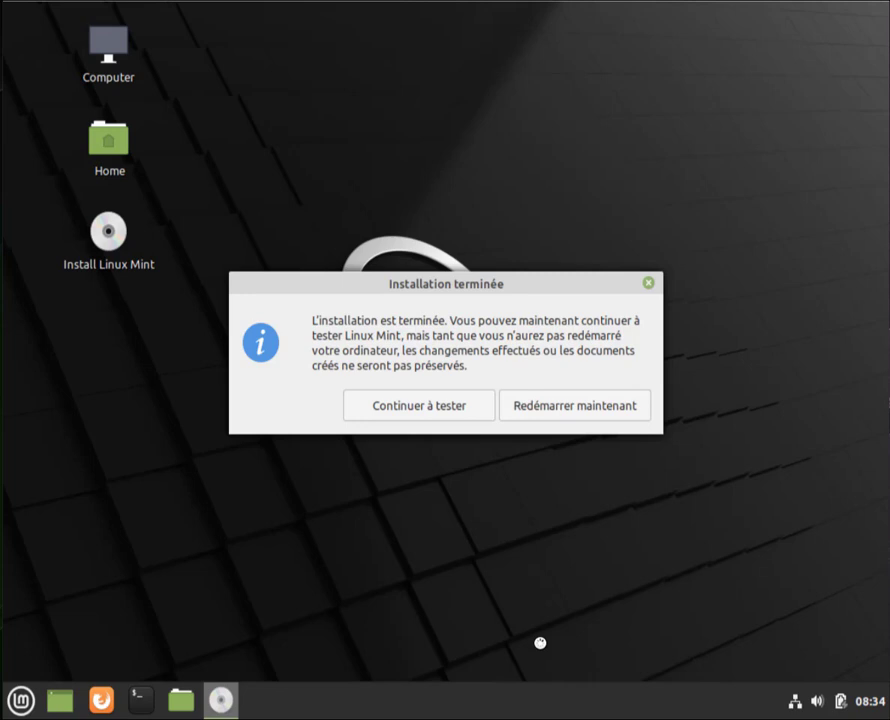
Choose 'Redémarrer maintenant' once the installation has completed
{"action": "left_click", "coordinate": [580, 416]}
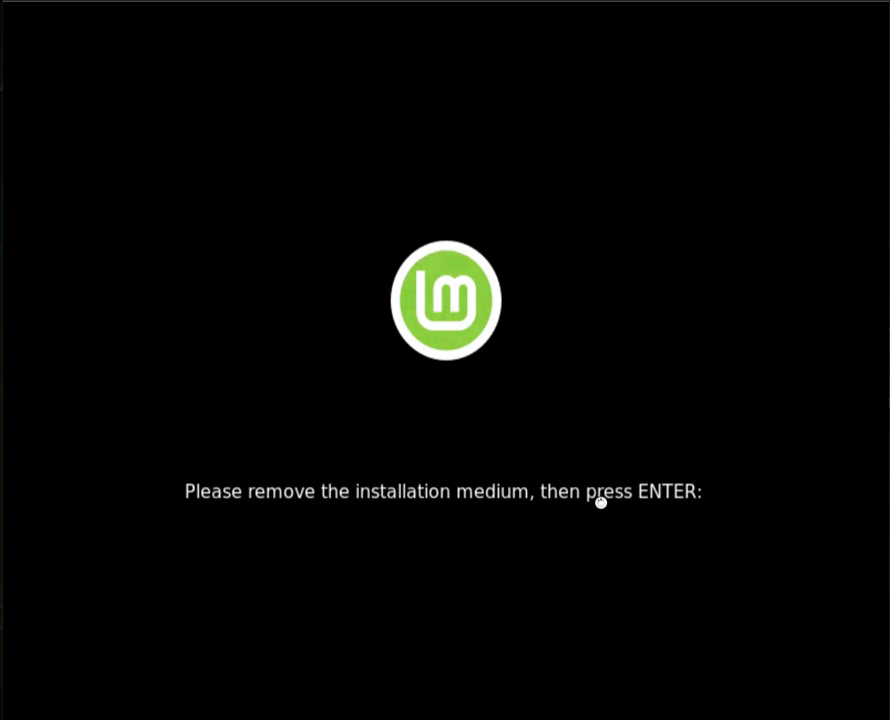
Acknowledge the remove-installation-medium prompt so the VM reboots into the installed system
{"action": "key", "text": "Return"}
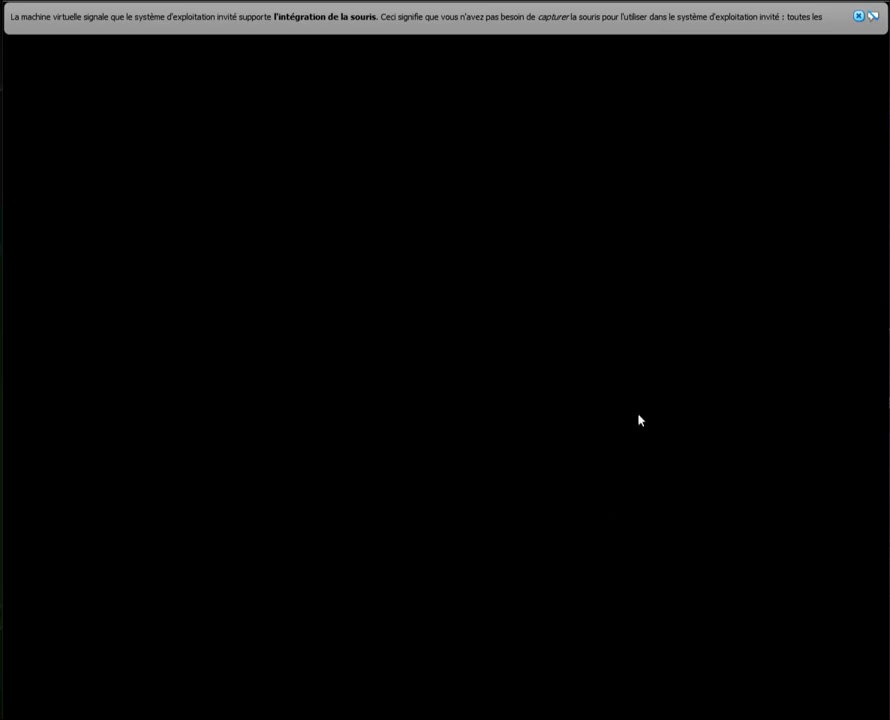
Dismiss the mouse-integration bar, untick 'Afficher cette fenêtre au démarrage', close Bienvenue and the video-driver notice
{"action": "left_click", "coordinate": [860, 16]}
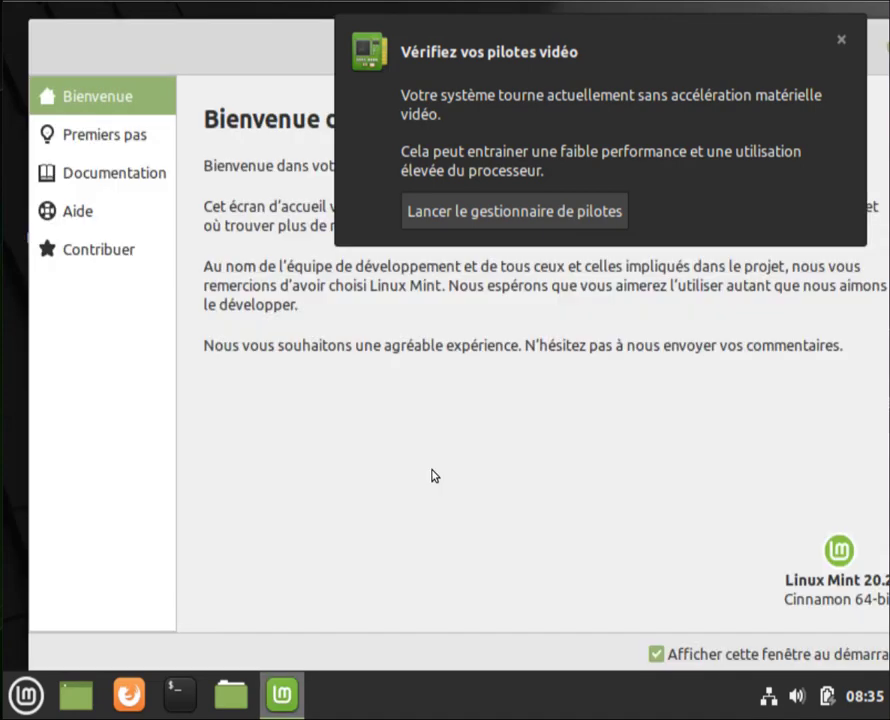
{"action": "left_click", "coordinate": [656, 654]}
{"action": "left_click_drag", "start_coordinate": [282, 44], "coordinate": [99, 302]}
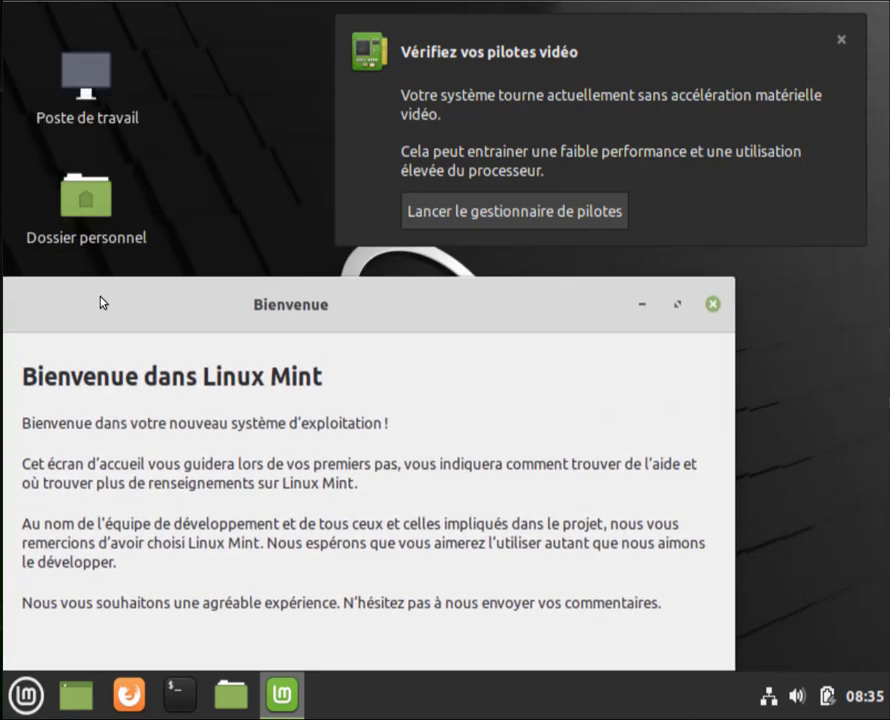
{"action": "left_click", "coordinate": [712, 304]}
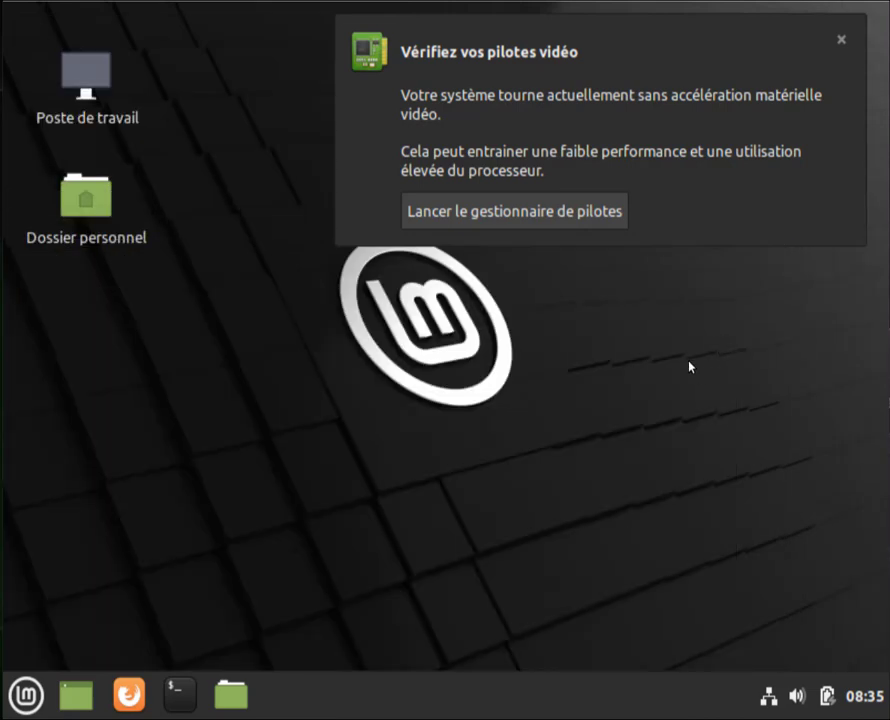
{"action": "left_click", "coordinate": [841, 41]}
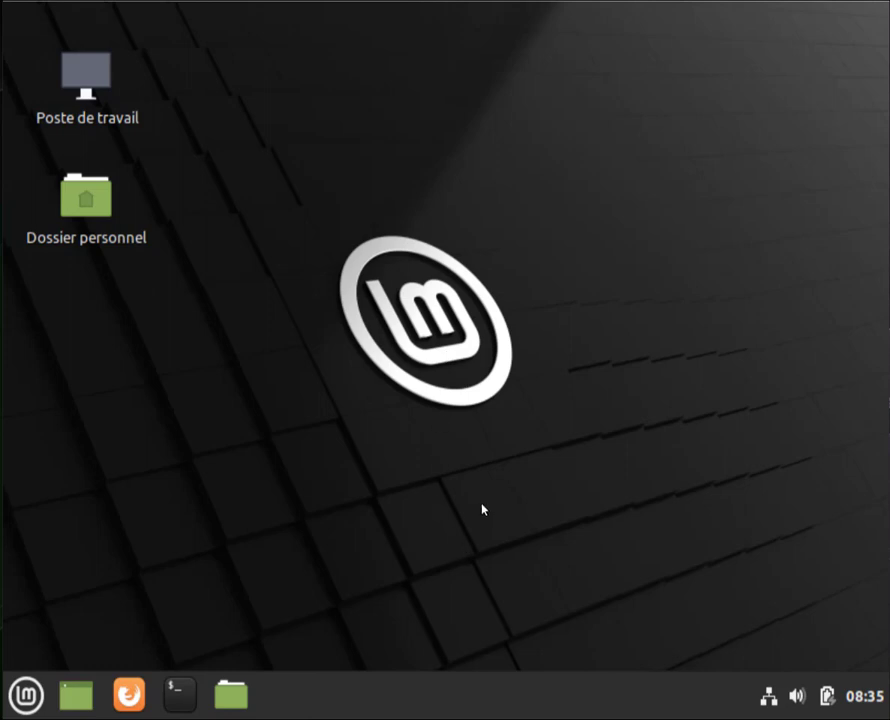
Open the Clavier settings from Menu > Préférences
{"action": "left_click", "coordinate": [25, 695]}
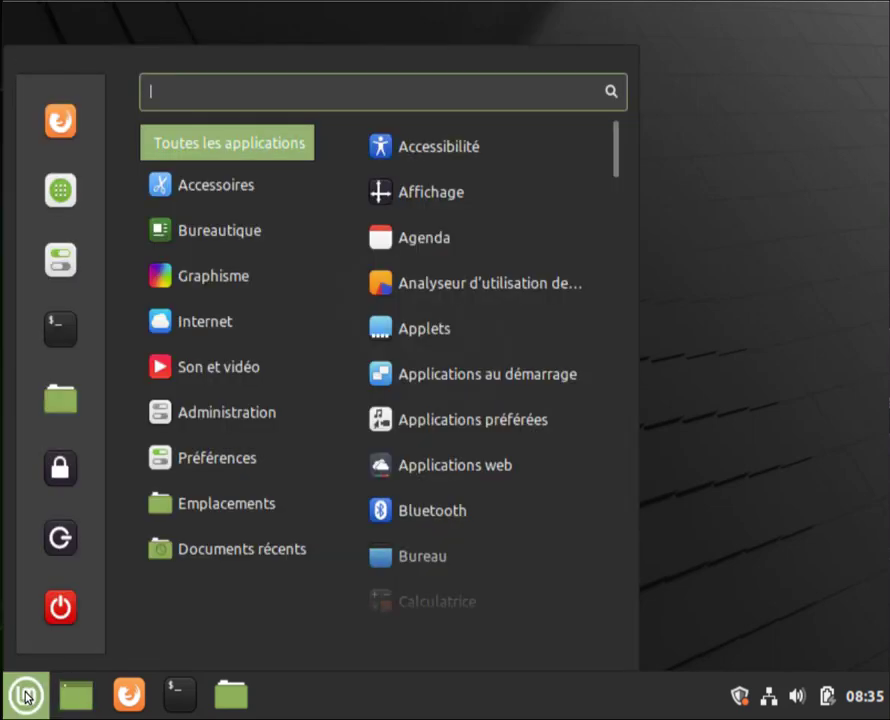
{"action": "mouse_move", "coordinate": [160, 272]}
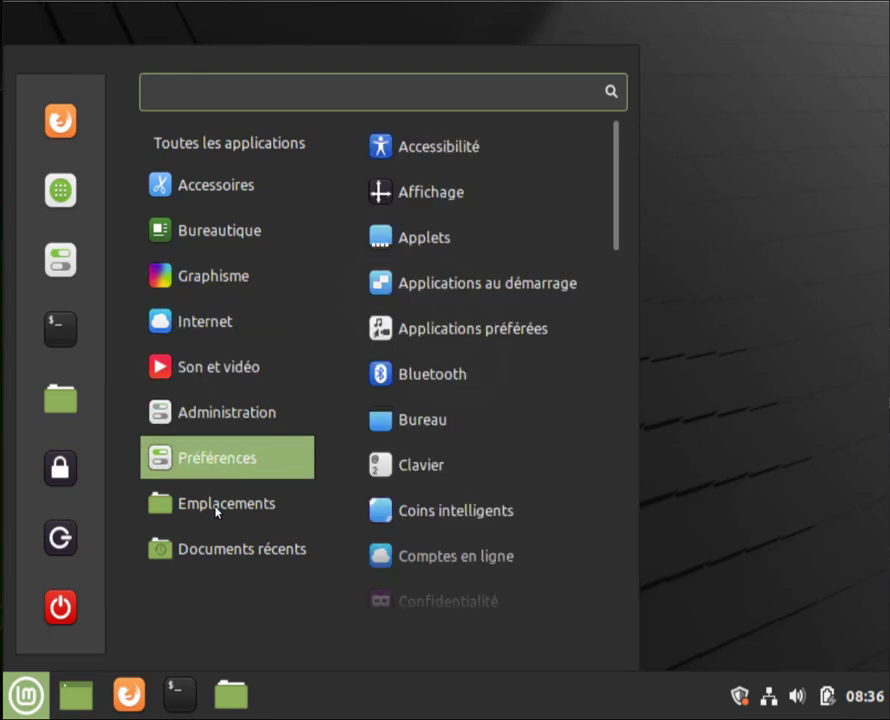
{"action": "mouse_move", "coordinate": [240, 456]}
{"action": "left_click", "coordinate": [465, 467]}
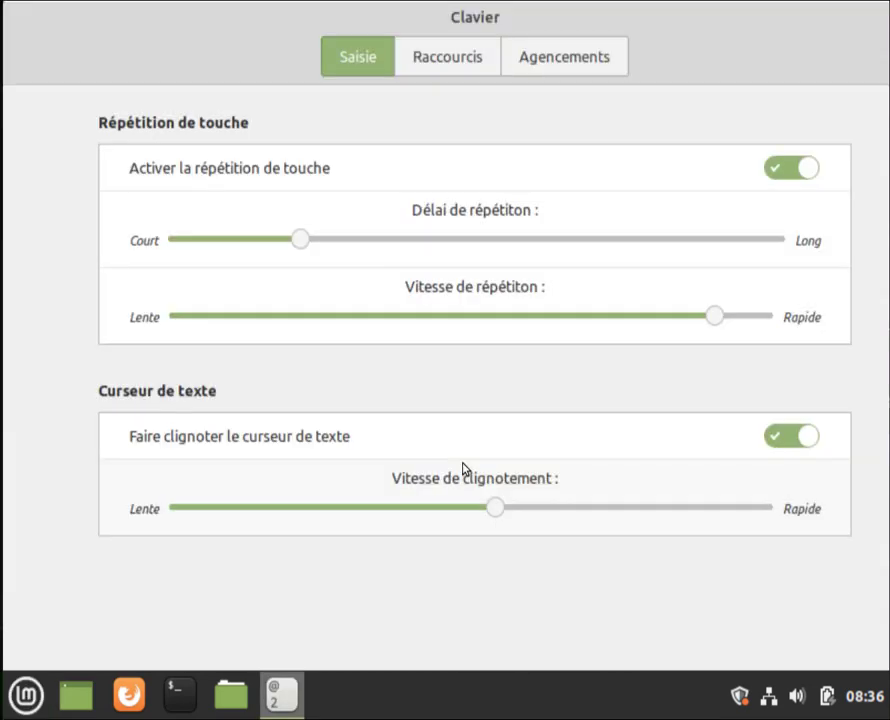